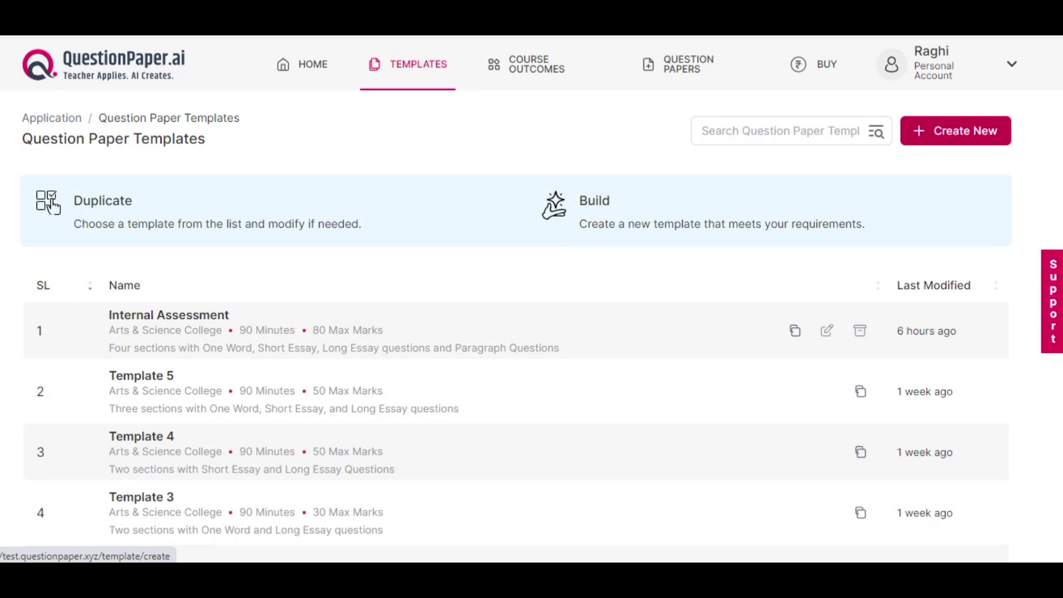
# Create a new template named "Internal Examination" with the description "Three sections with MCQ, short essay, and long essay questions".
pyautogui.click(51, 204)
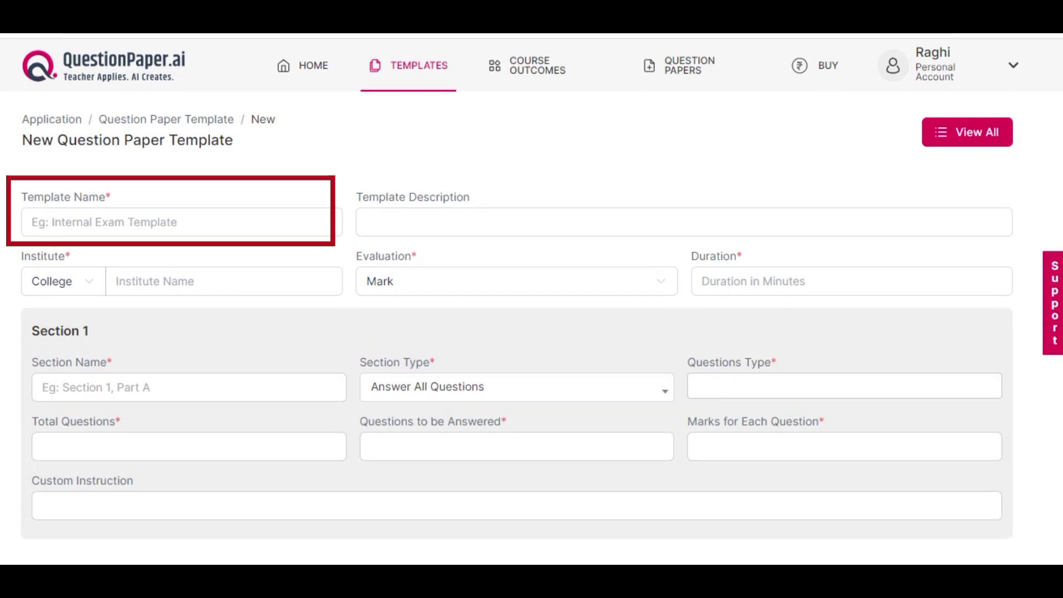
pyautogui.click(181, 222)
pyautogui.write('Internal Examination')
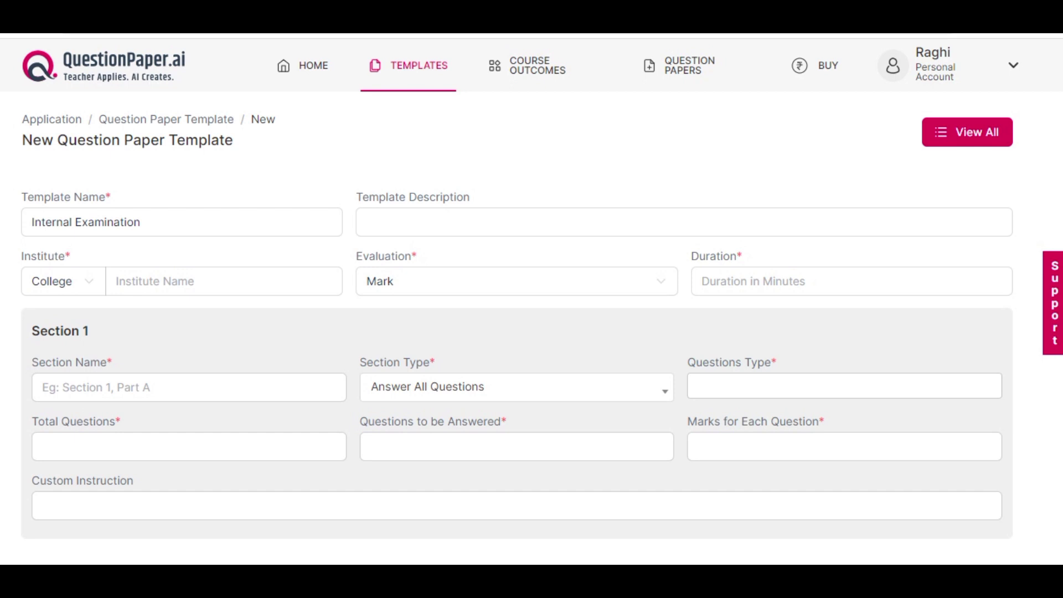
pyautogui.click(367, 222)
pyautogui.write('Three sections with MCQ, short essay, and long essay questions')
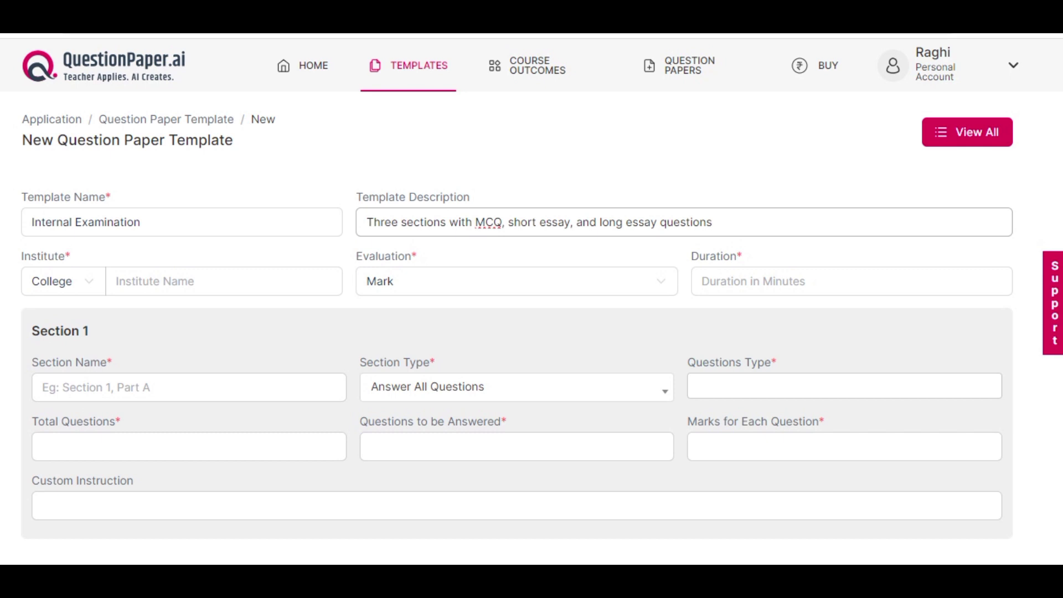
# Specify the institute as a College named "ABC College of Arts and Science".
pyautogui.click(55, 281)
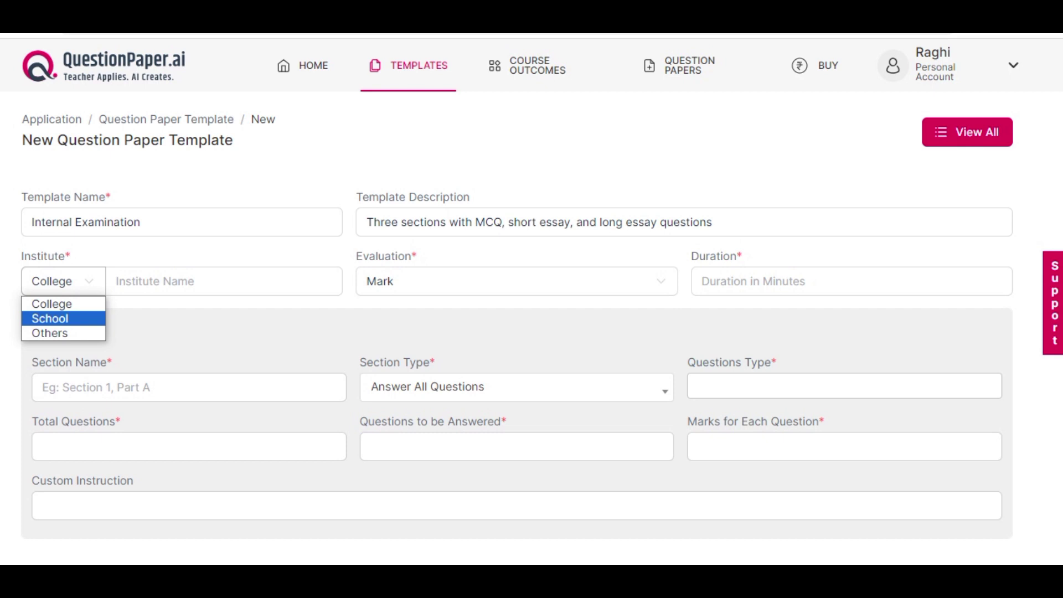
pyautogui.click(116, 282)
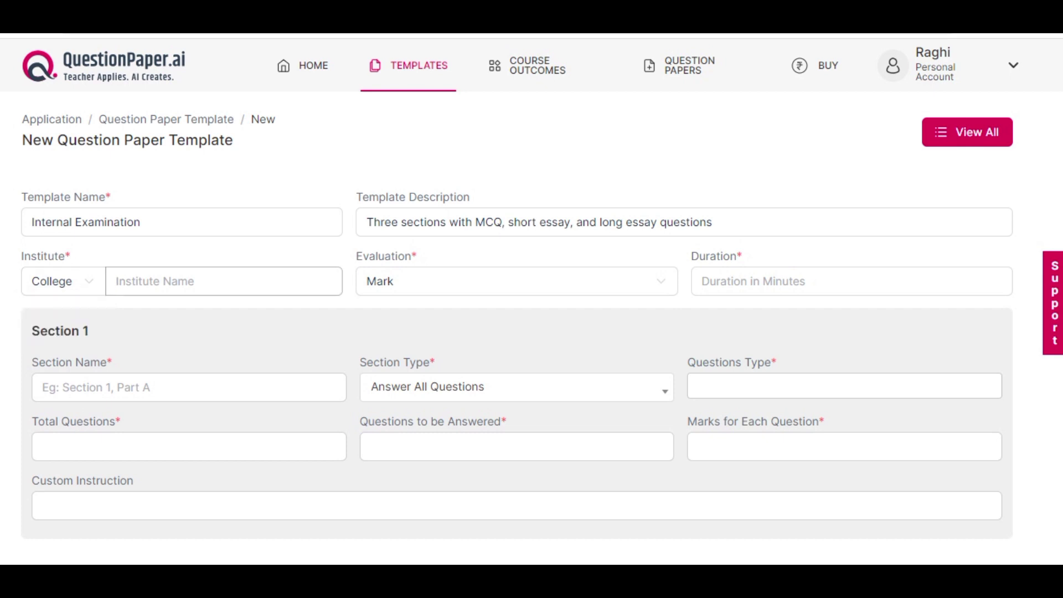
pyautogui.write('A')
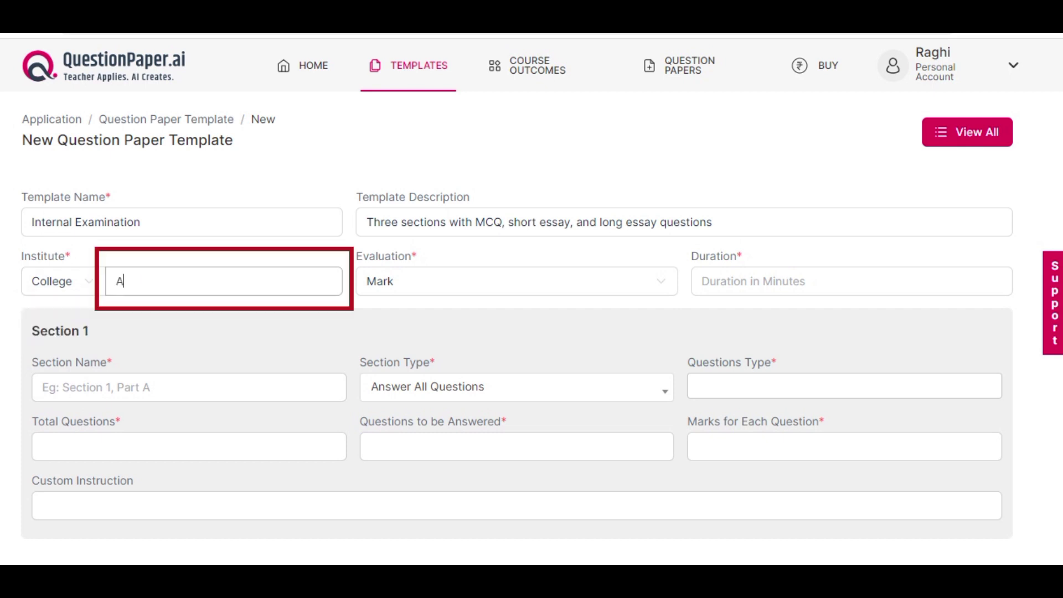
pyautogui.write('BC ')
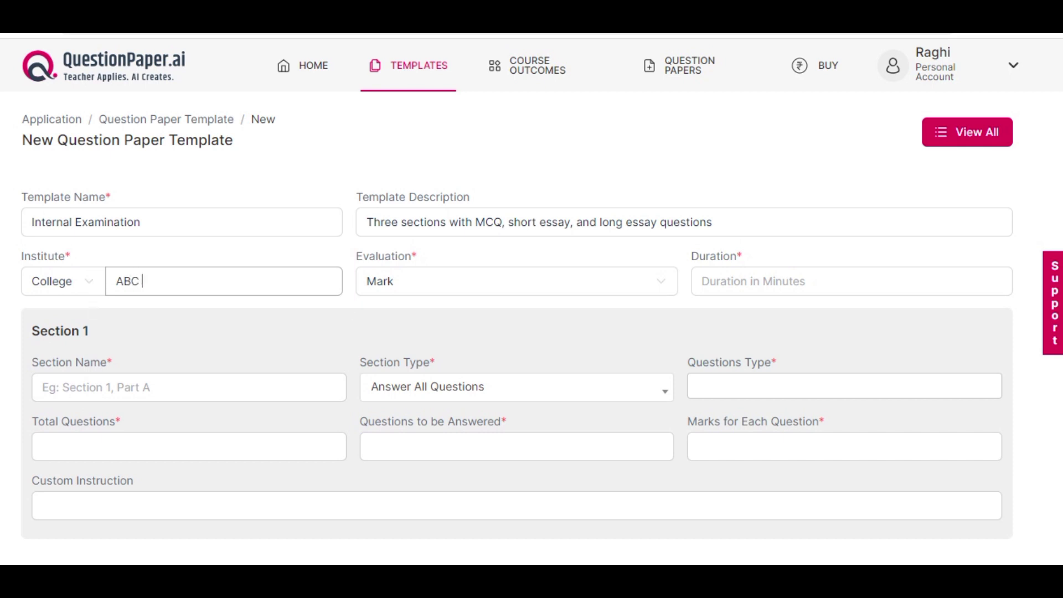
pyautogui.write('College of Arts and ')
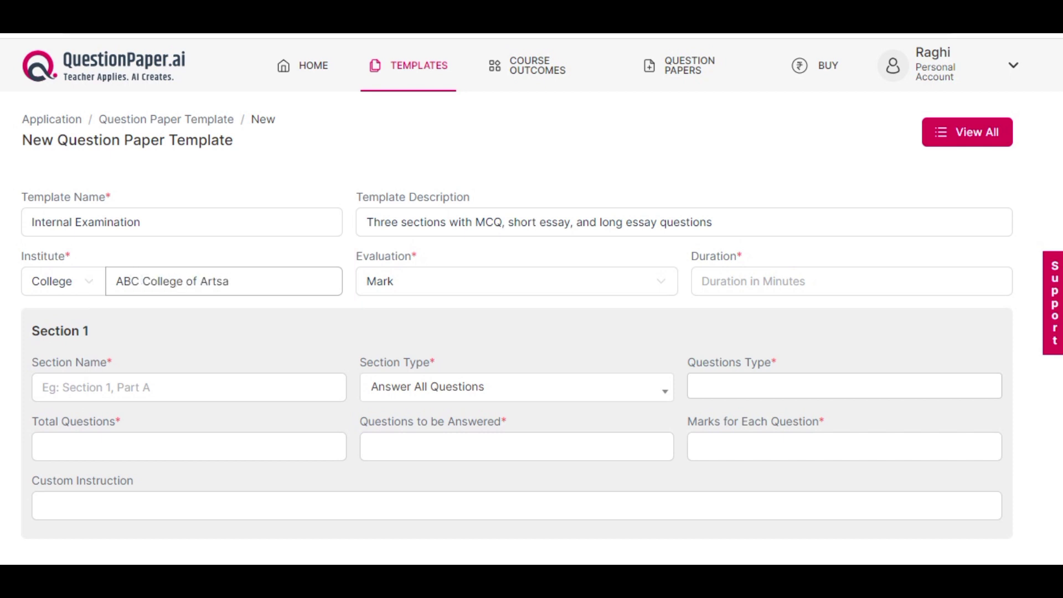
pyautogui.write('Science')
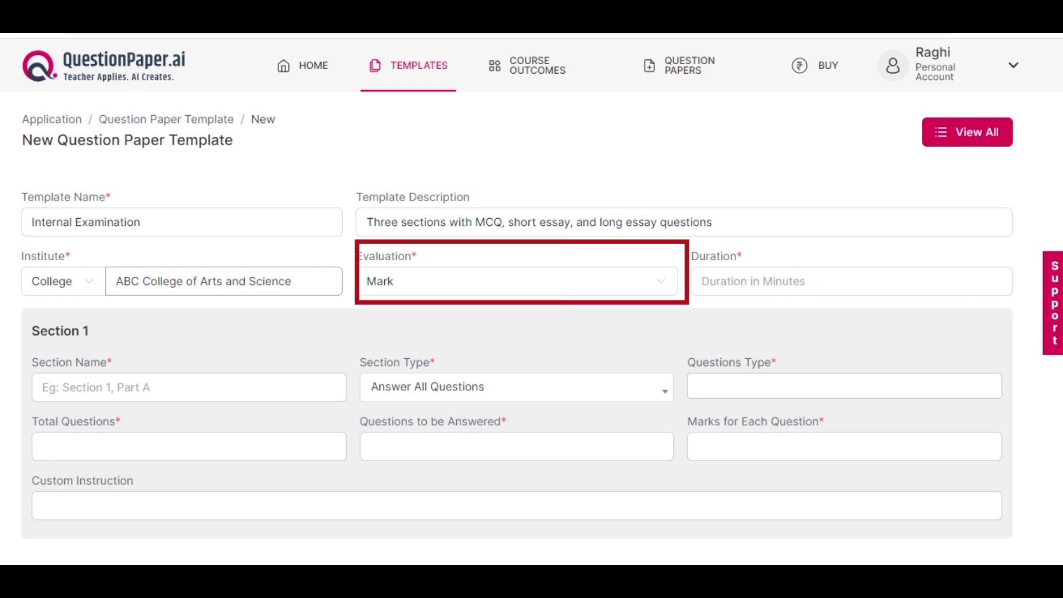
# Choose Mark as the template's evaluation method and set the exam duration to 60 minutes.
pyautogui.click(517, 281)
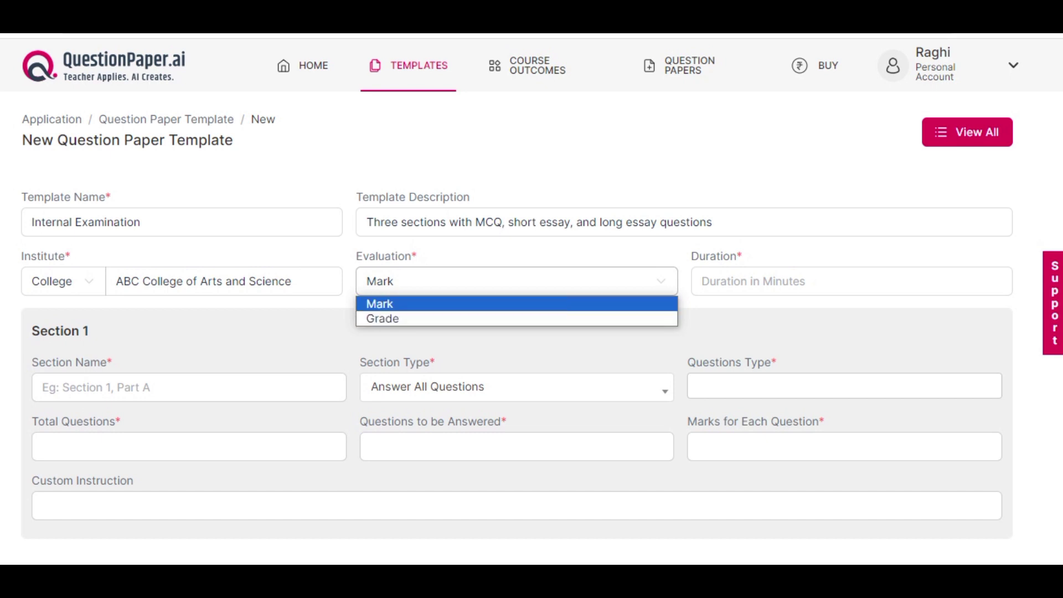
pyautogui.click(517, 304)
pyautogui.click(852, 281)
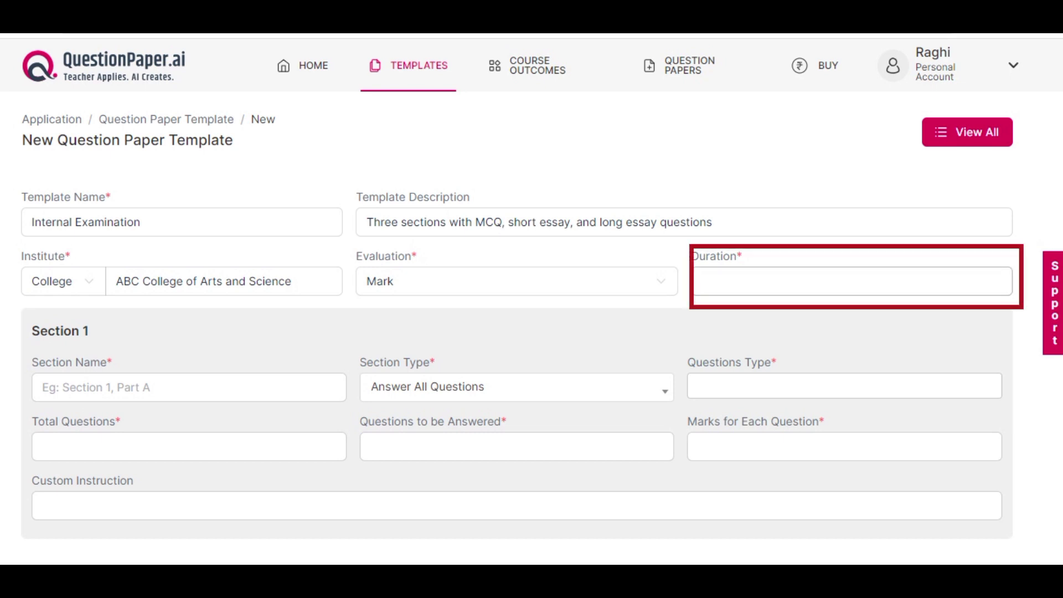
pyautogui.write('60')
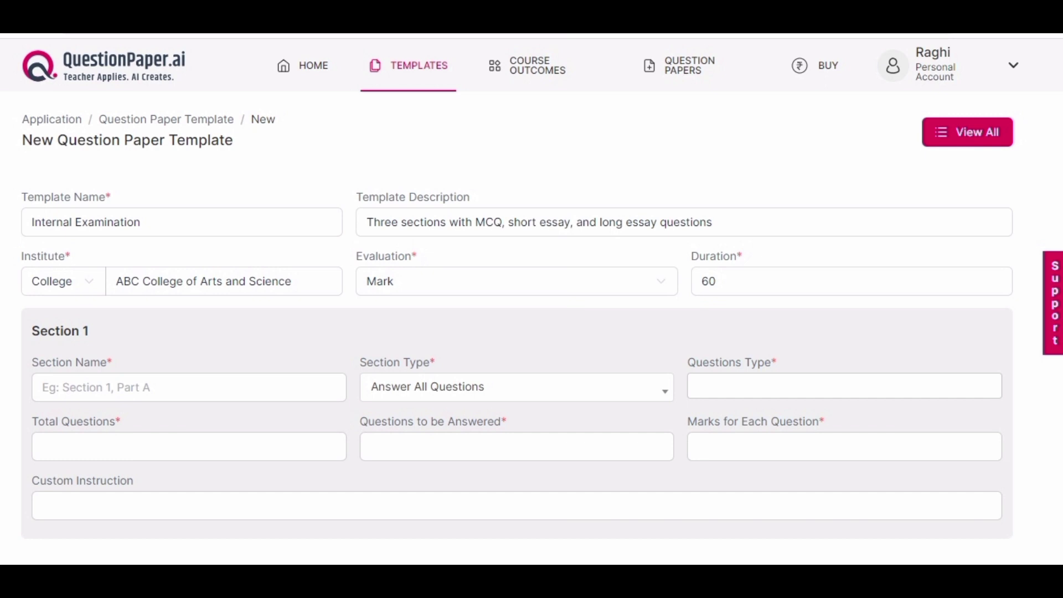
# Name Section 1 of the question paper template "Part A".
pyautogui.scroll(-2, 517, 341)
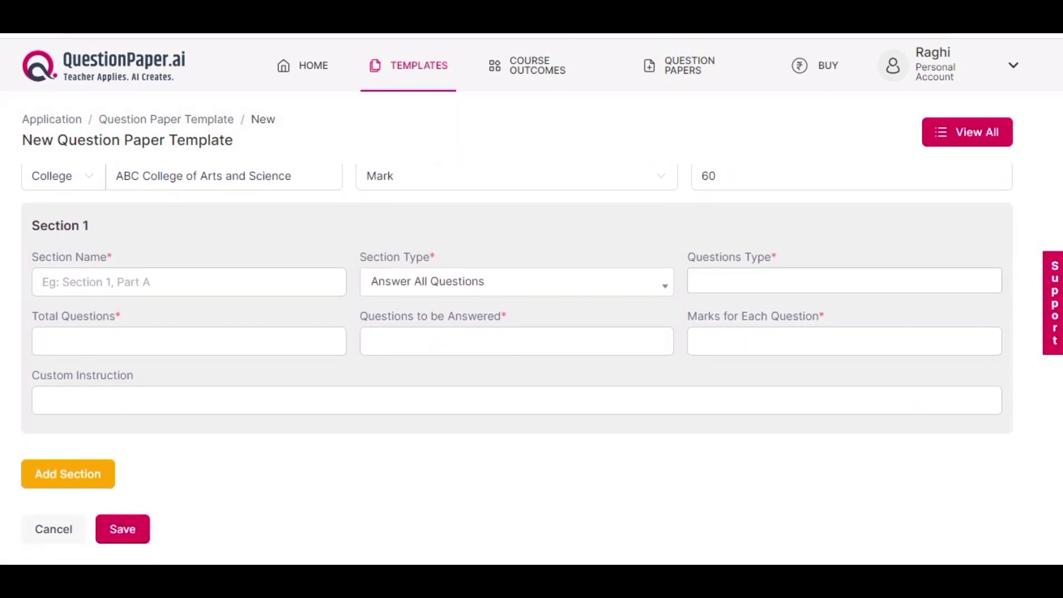
pyautogui.click(189, 283)
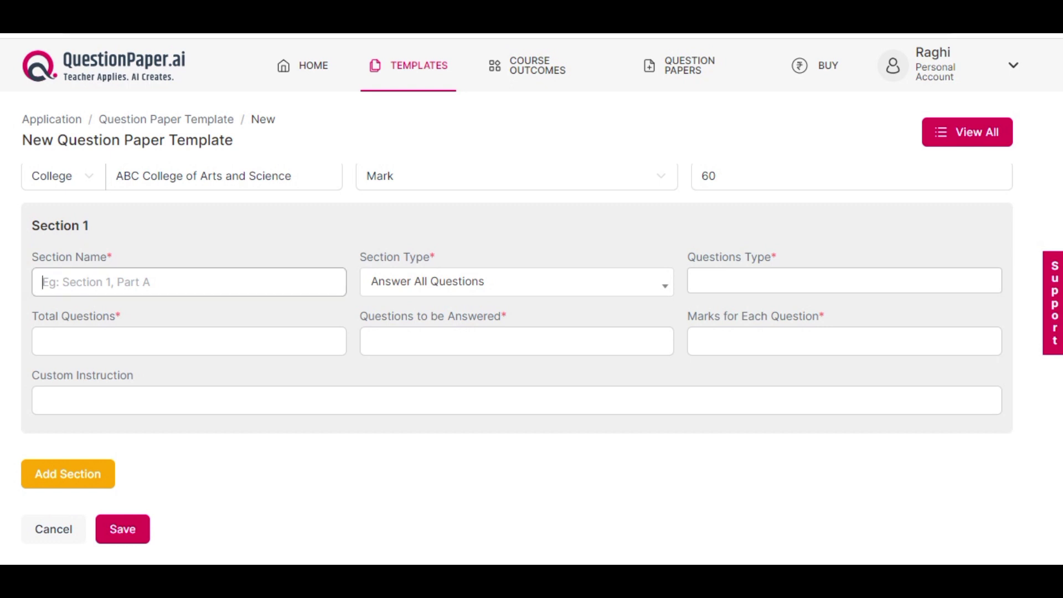
pyautogui.write('Part ')
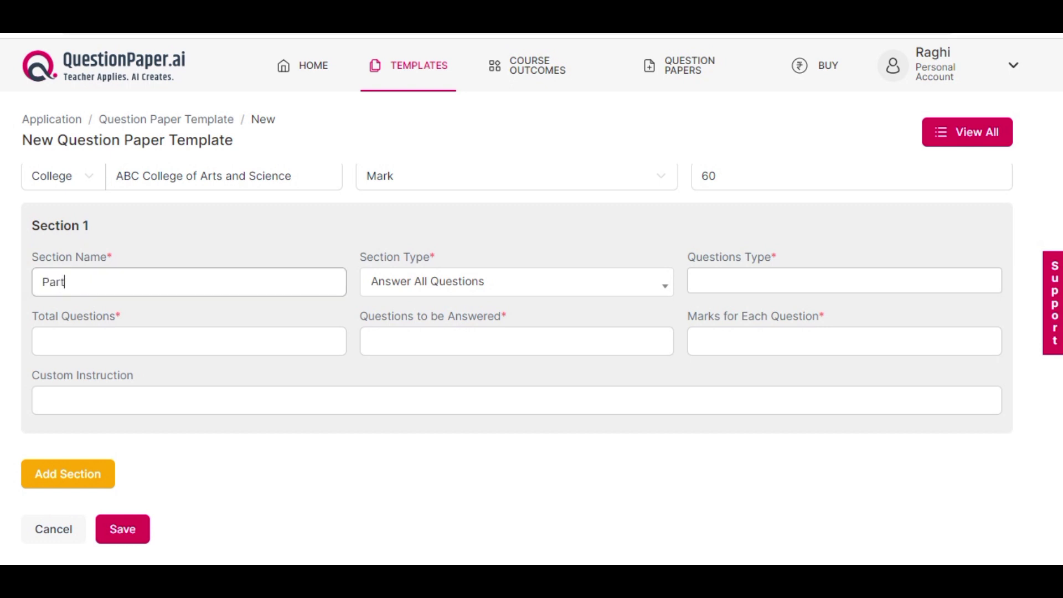
pyautogui.write('A')
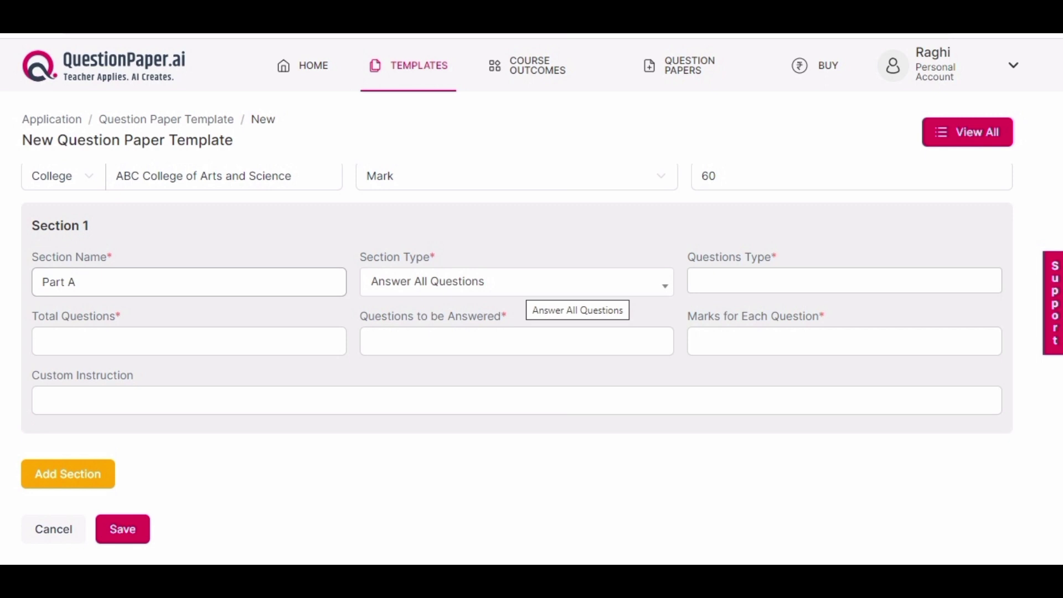
# Review the available section types and choose Answer All Questions for Section 1.
pyautogui.click(523, 285)
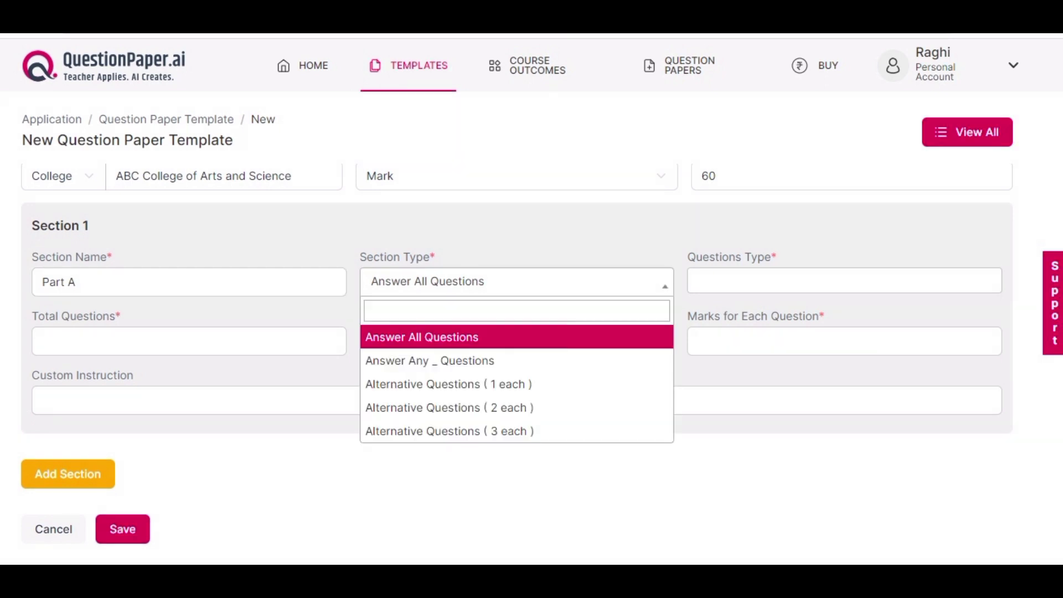
pyautogui.press('Down')
pyautogui.press('Down')
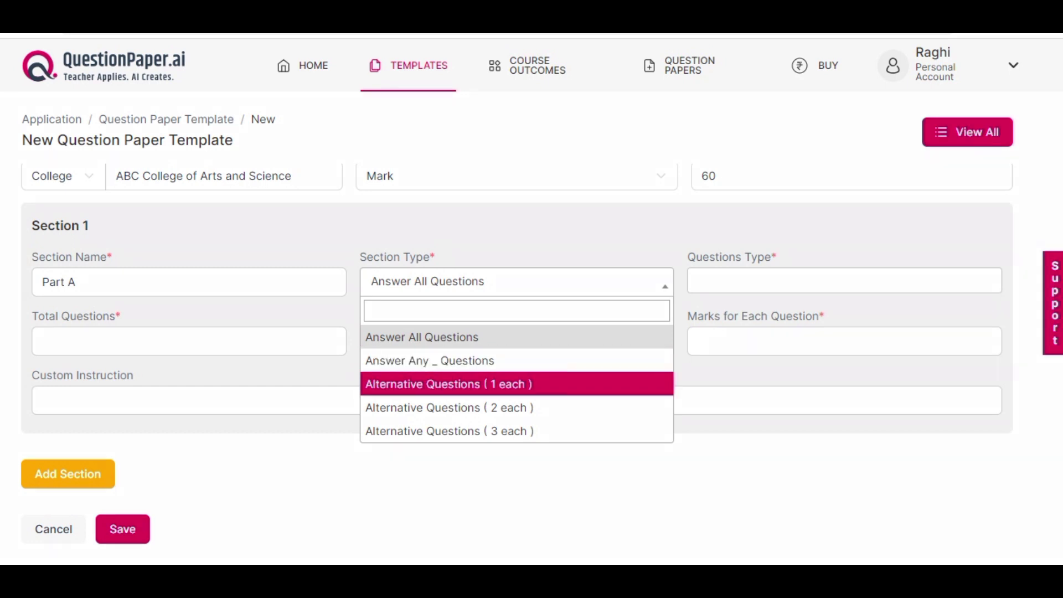
pyautogui.press('Down')
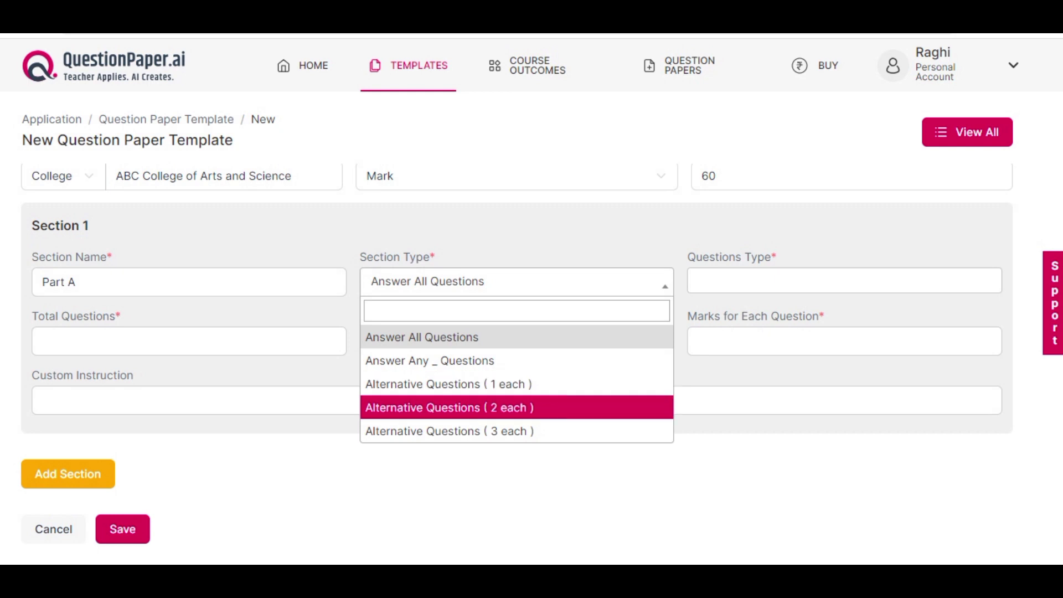
pyautogui.press('Down')
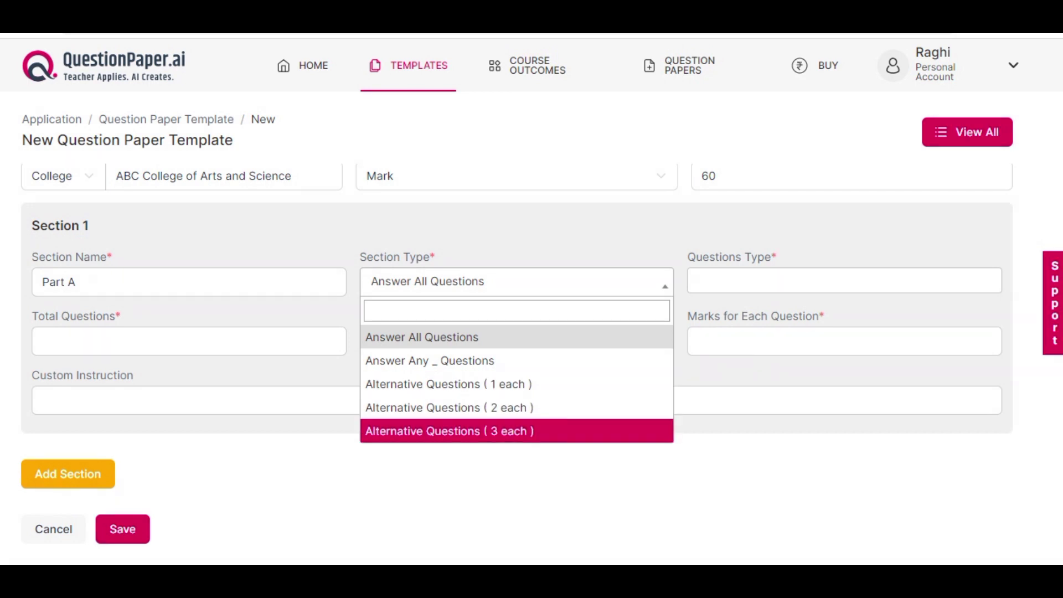
pyautogui.press('Up')
pyautogui.press('Up')
pyautogui.press('Up')
pyautogui.press('Up')
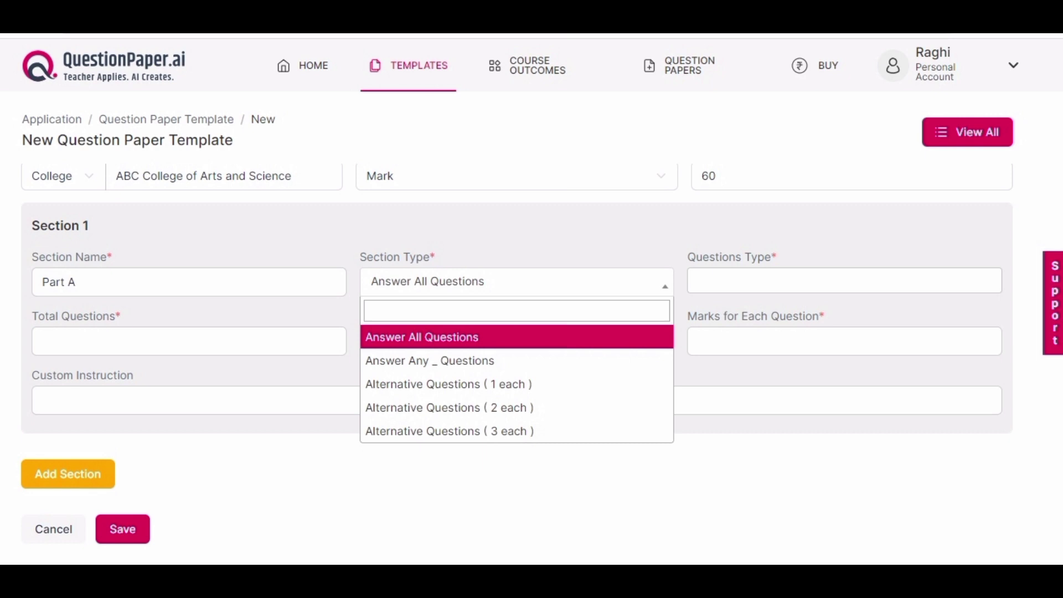
pyautogui.press('Return')
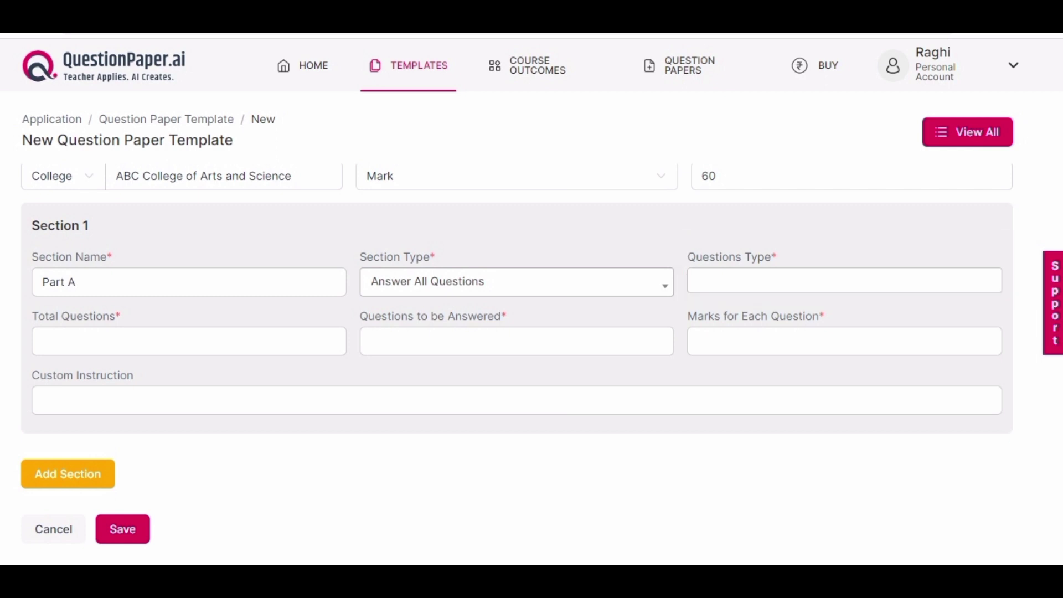
# Look through the available question types and assign Multiple Choice Questions to Section 1.
pyautogui.click(776, 281)
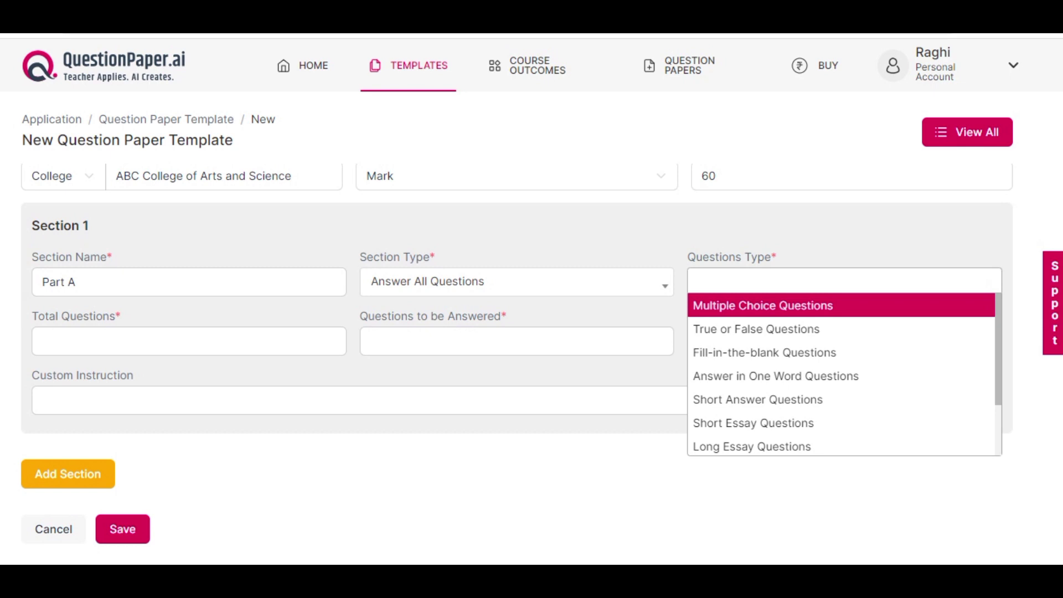
pyautogui.press('Down')
pyautogui.press('Down')
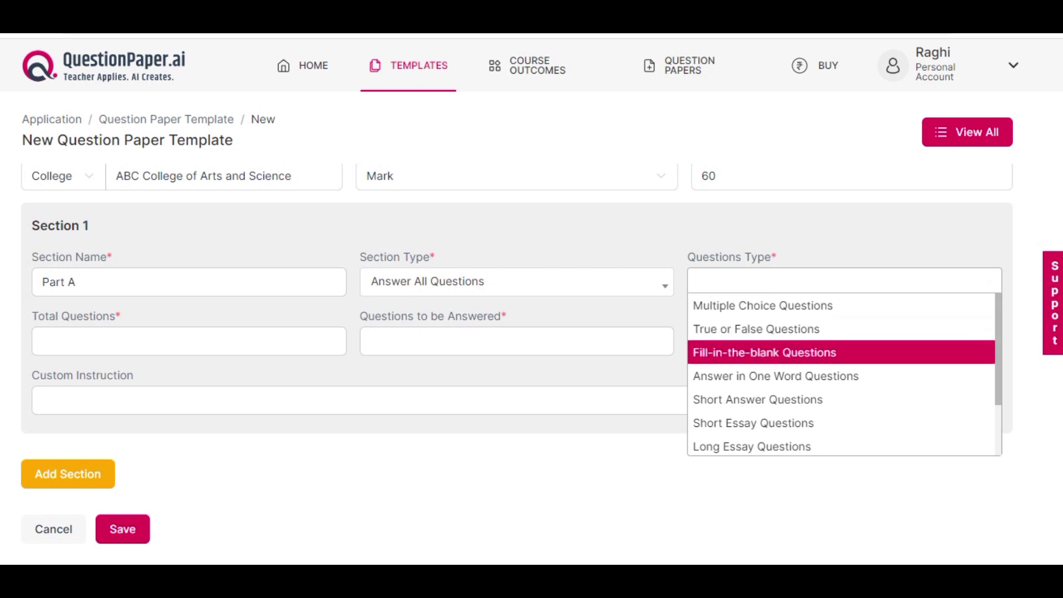
pyautogui.press('Down')
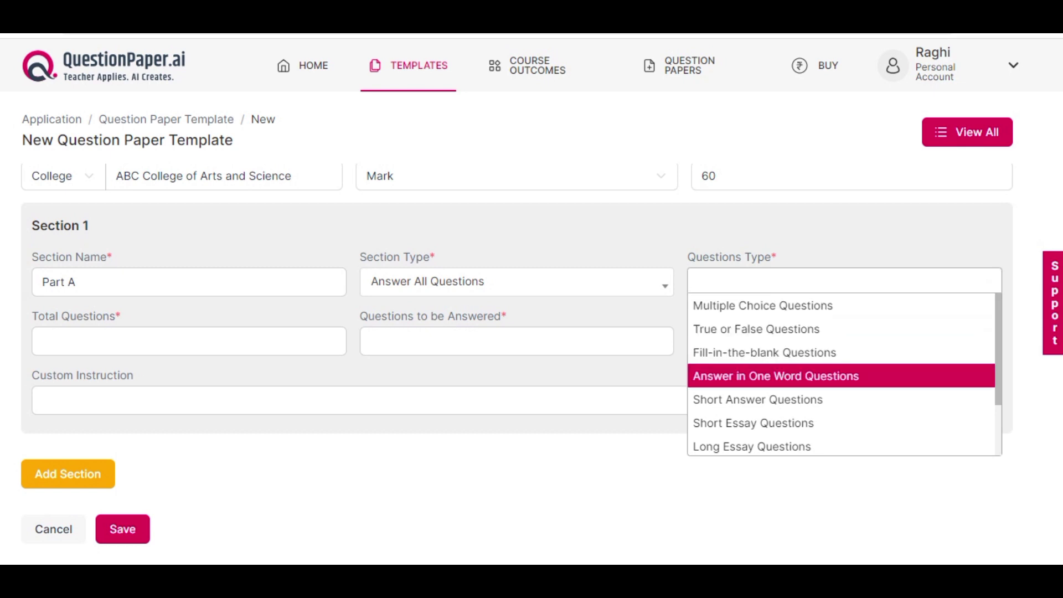
pyautogui.press('Down')
pyautogui.press('Down')
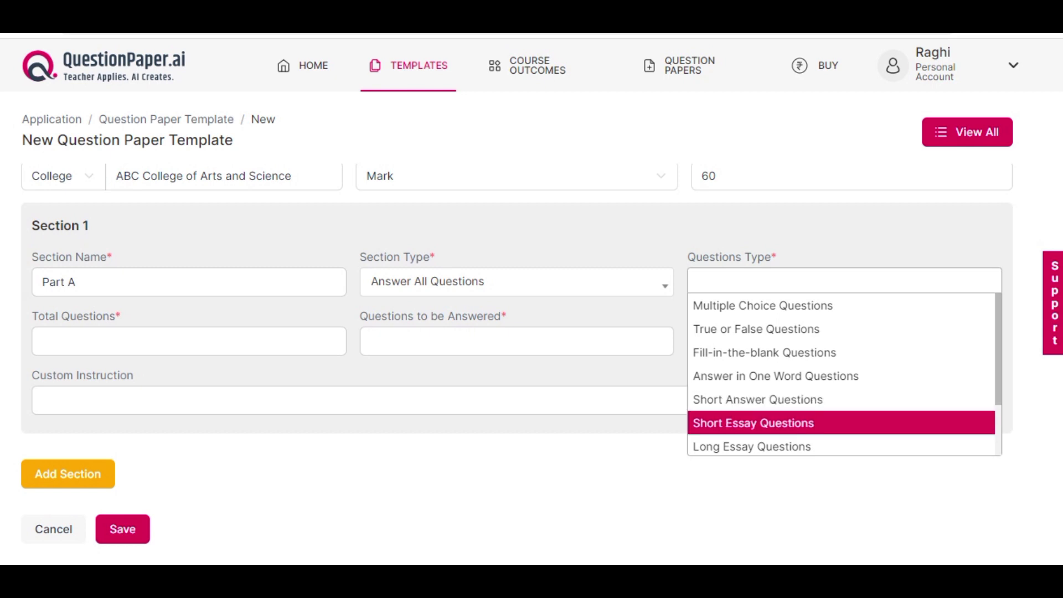
pyautogui.press('Down')
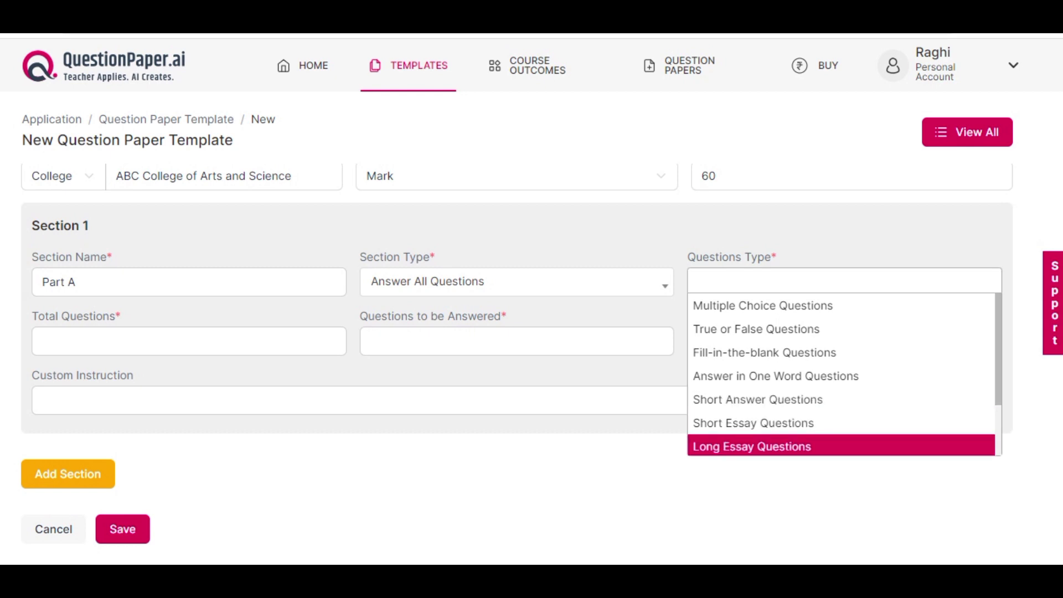
pyautogui.press('Down')
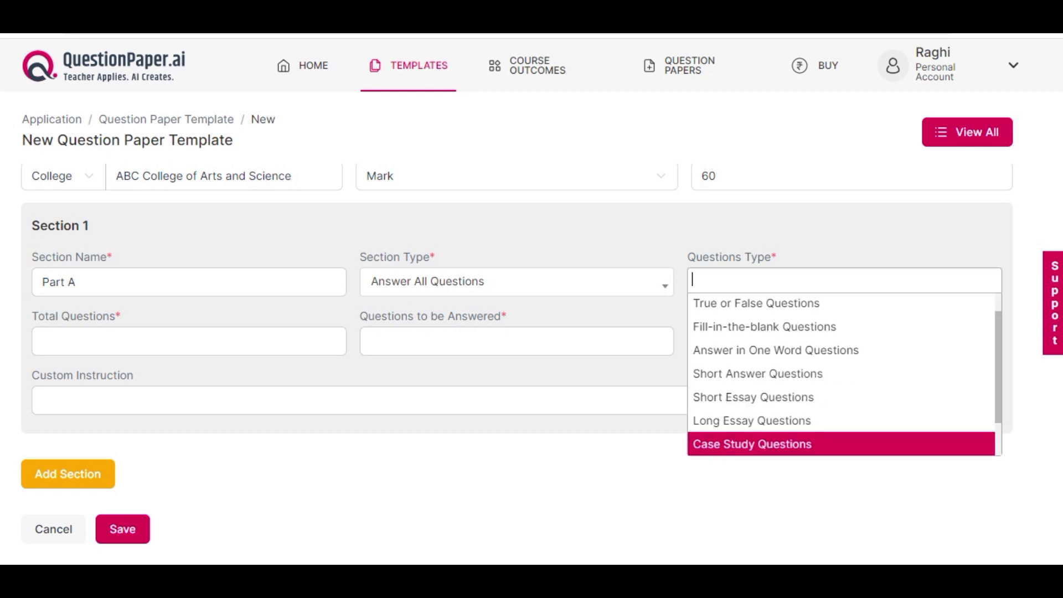
pyautogui.press('Down')
pyautogui.press('Down')
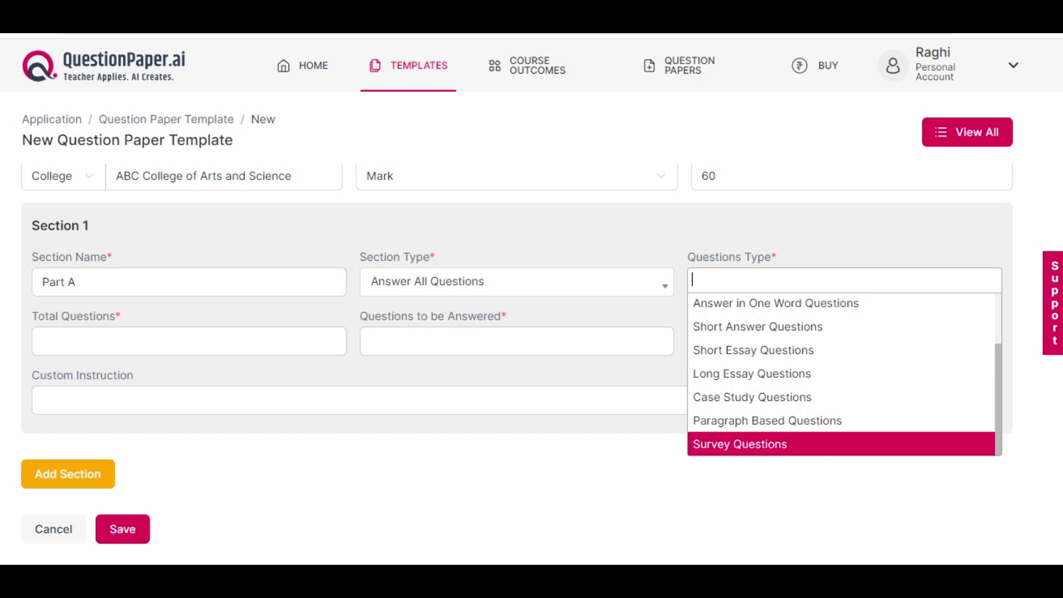
pyautogui.press('Escape')
pyautogui.press('Down')
pyautogui.press('Return')
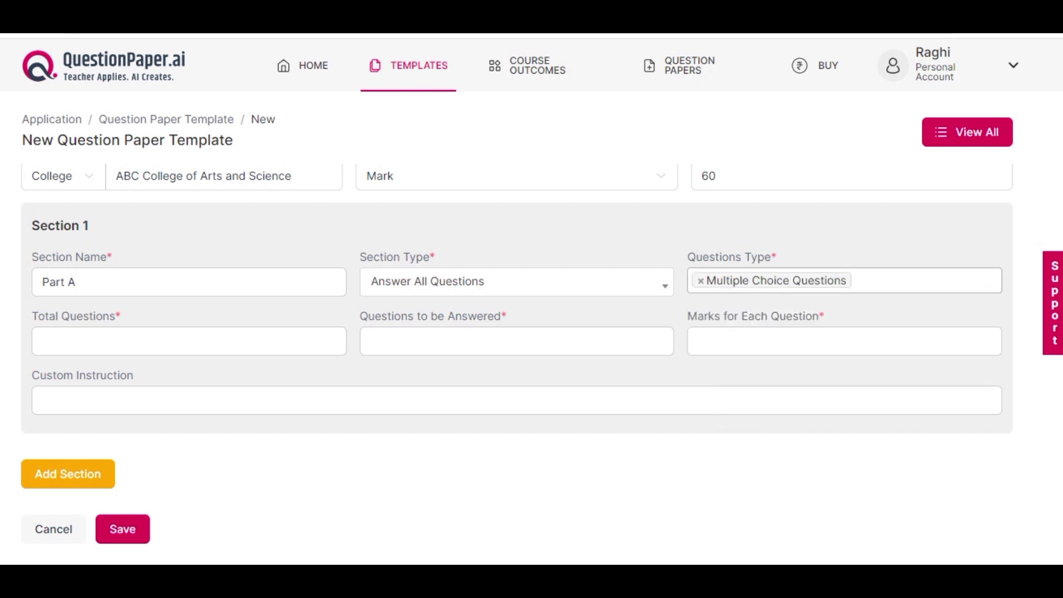
# Set Section 1 to 10 total questions, 10 questions to be answered, and 1 mark for each question.
pyautogui.press('Return')
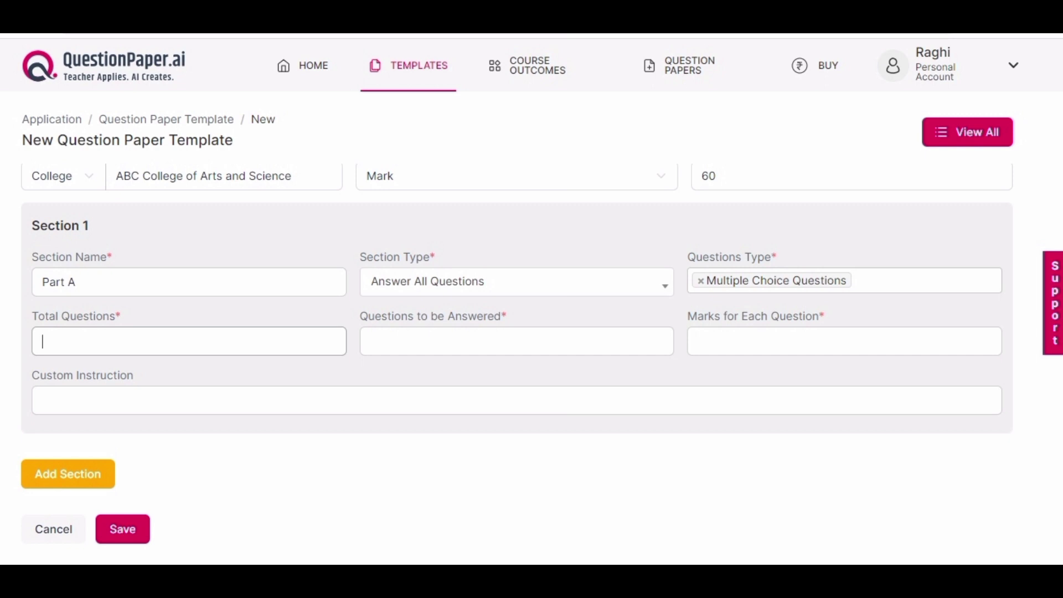
pyautogui.write('10')
pyautogui.click(371, 341)
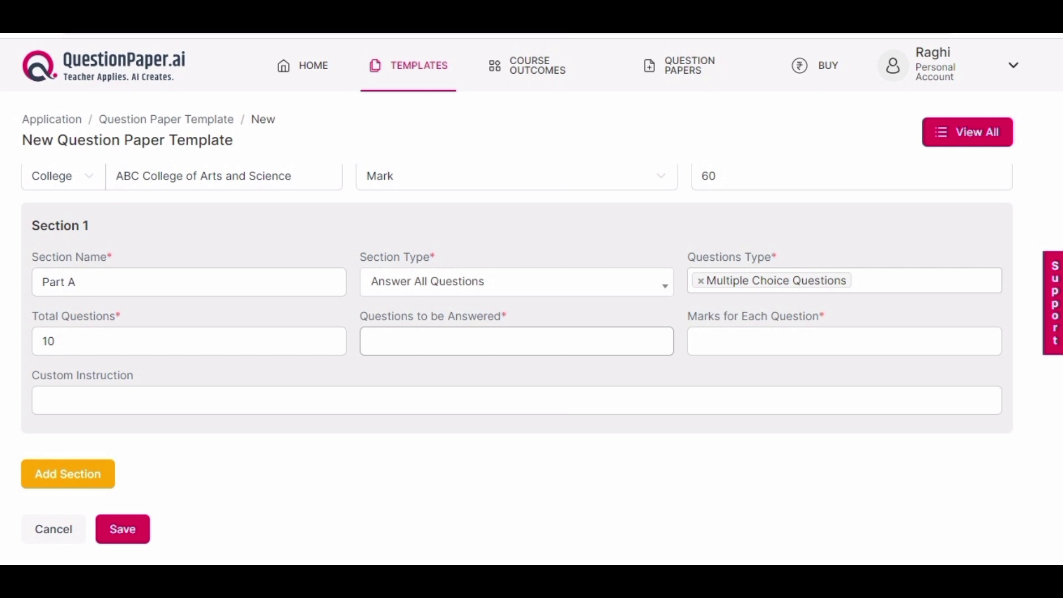
pyautogui.write('10')
pyautogui.click(698, 341)
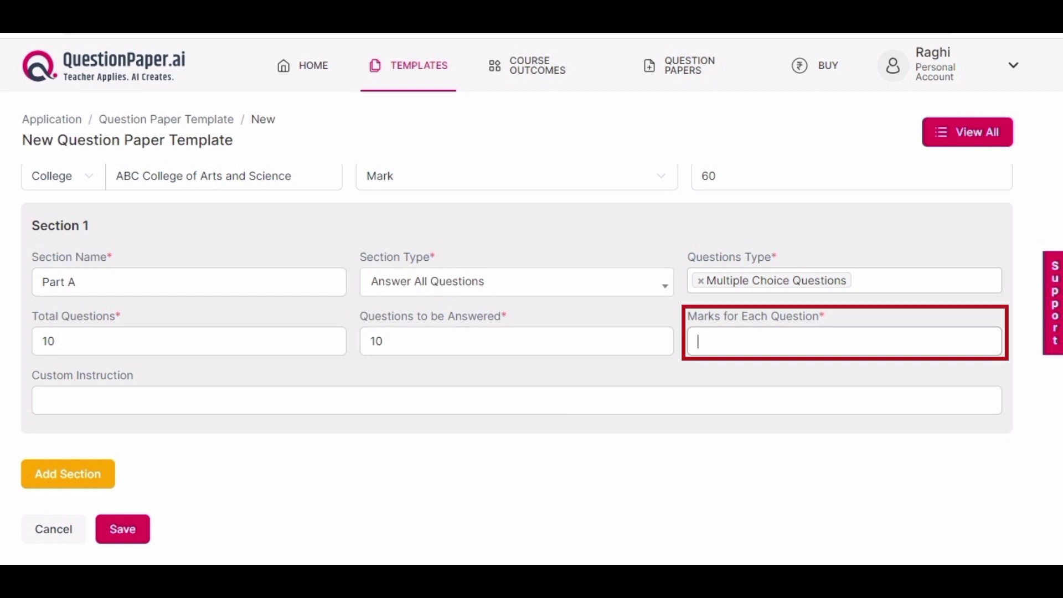
pyautogui.write('1')
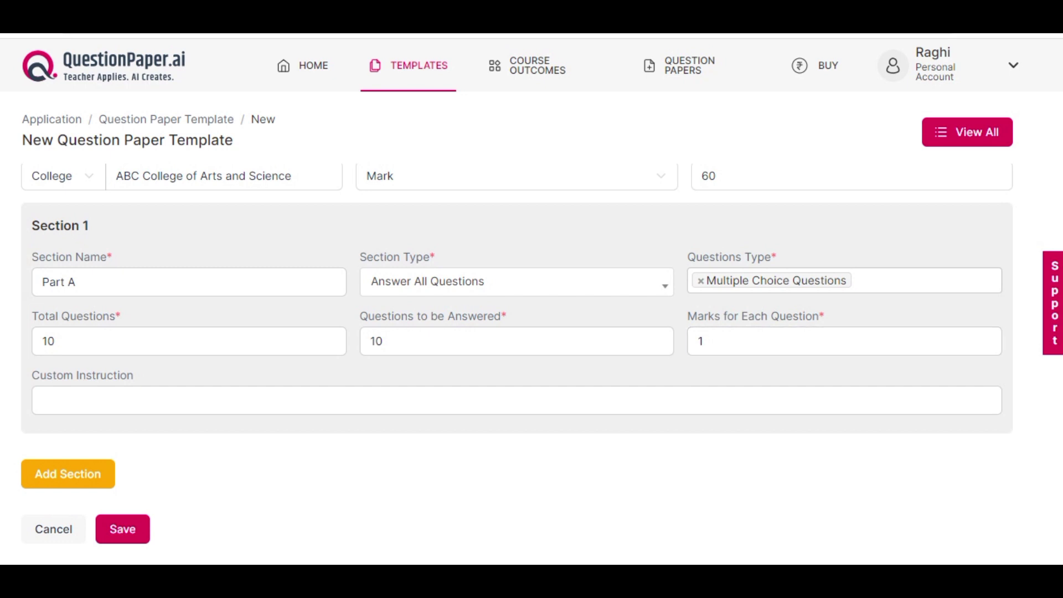
# Enter "सभी प्रश्नों का उत्तर दें। प्रत्येक प्रश्न 1 अंक लाता है।" as Section 1's custom instruction and add a second section.
pyautogui.click(42, 400)
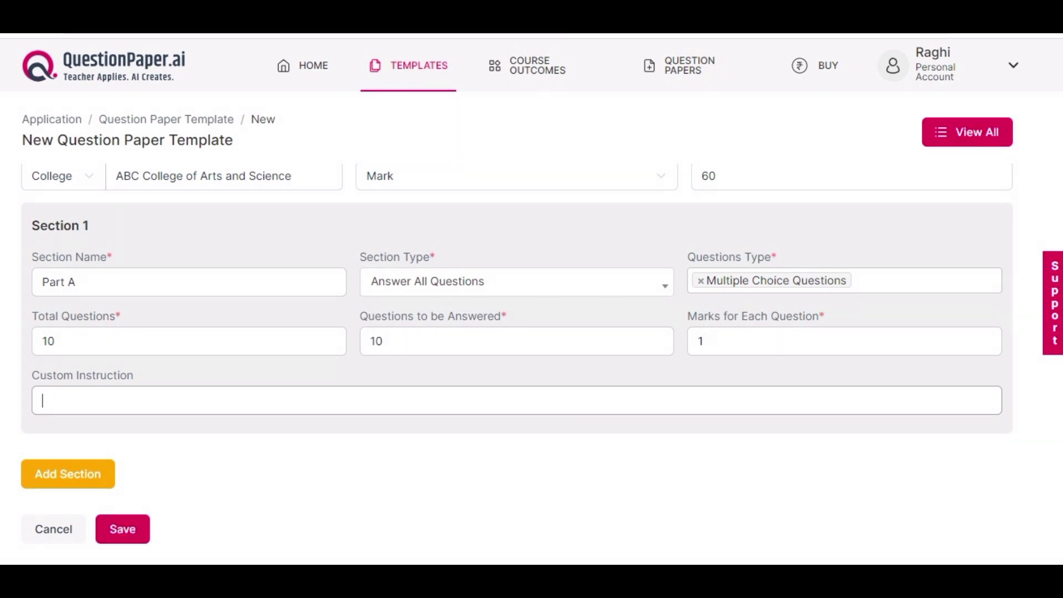
pyautogui.write('सभी प्रश्नों का उत्तर दें। प्रत्येक प्रश्न 1 अंक लाता है।')
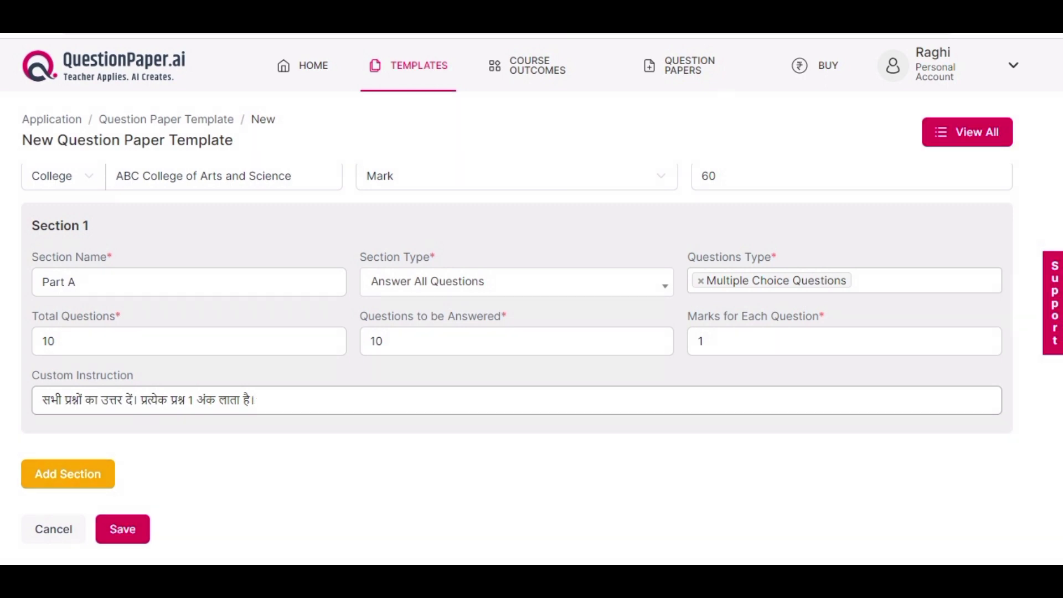
pyautogui.click(68, 474)
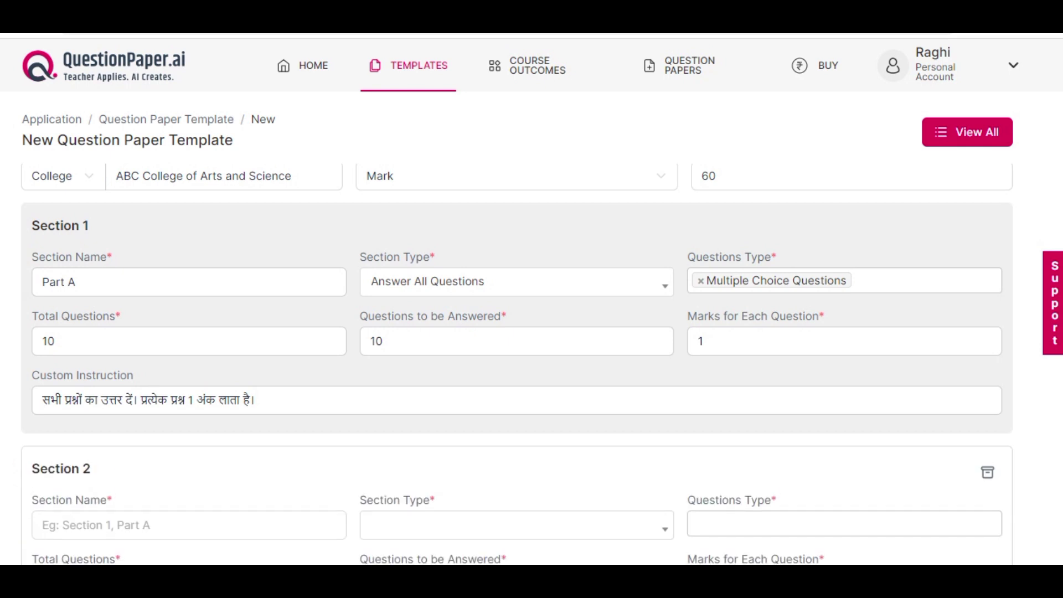
# Name Section 2 "Part B", with section type Answer All Questions and question type Short Essay Questions.
pyautogui.scroll(-4, 517, 364)
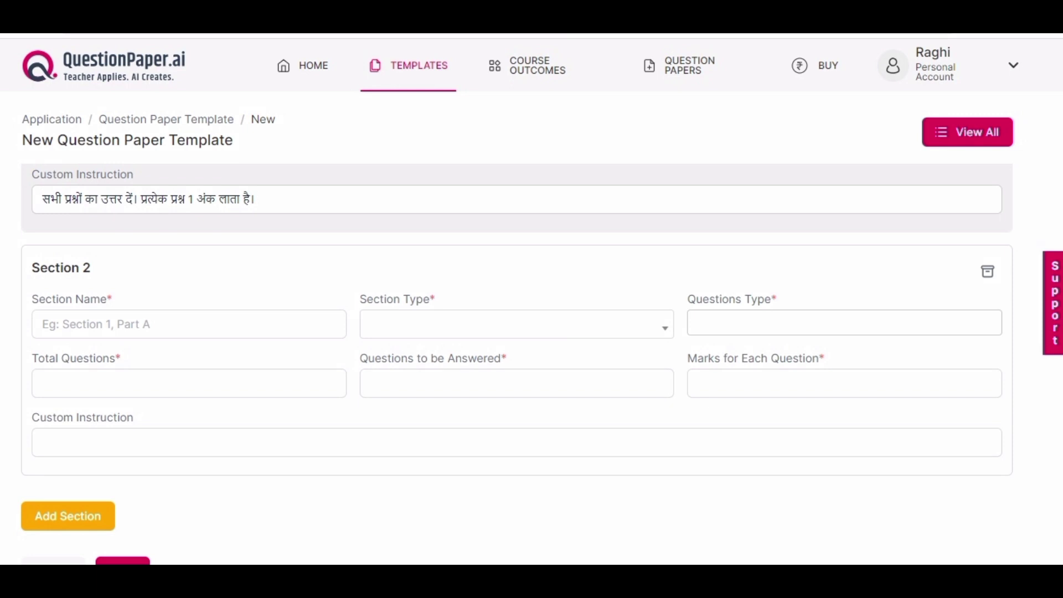
pyautogui.click(188, 324)
pyautogui.write('Part B')
pyautogui.click(517, 324)
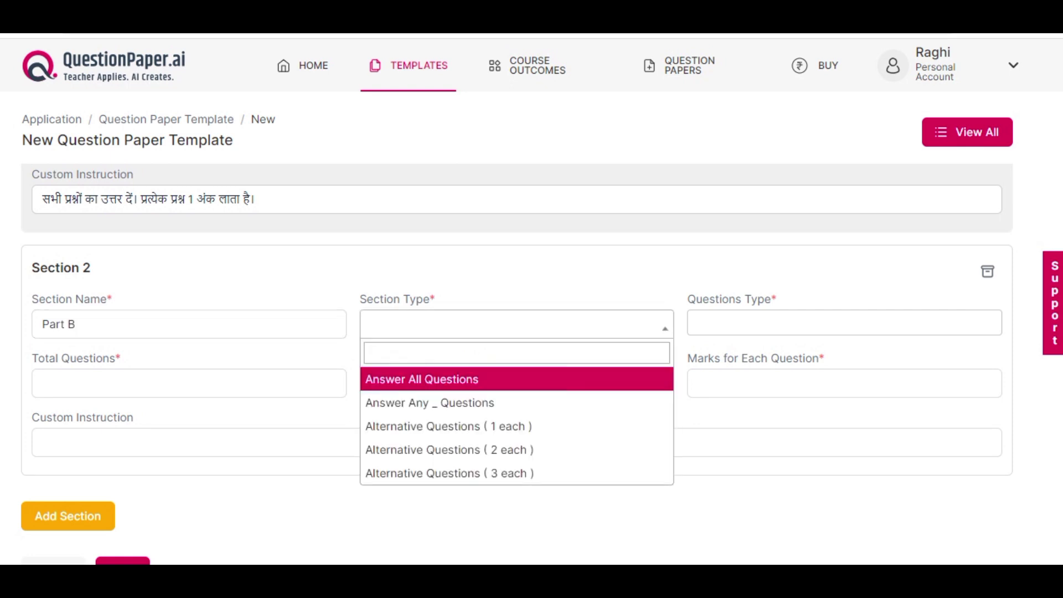
pyautogui.press('Return')
pyautogui.click(845, 323)
pyautogui.click(736, 465)
# Set Section 2 to 10 total questions, 10 questions to be answered, and 5 marks for each question.
pyautogui.click(188, 383)
pyautogui.write('10')
pyautogui.click(516, 383)
pyautogui.write('10')
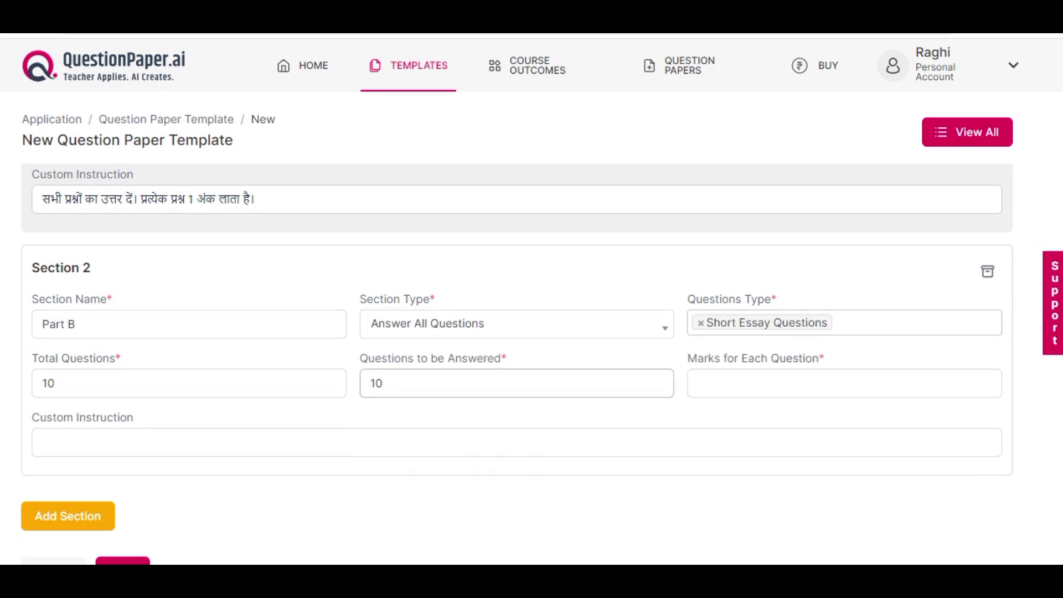
pyautogui.click(844, 383)
pyautogui.write('5')
# Enter "सभी प्रश्नों का उत्तर दें। प्रत्येक प्रश्न 5 अंक लाता है।" as Section 2's custom instruction.
pyautogui.click(516, 443)
pyautogui.write('सभी प्रश्नों का उत्तर दें। प्रत्येक प्रश्न 1 अंक लाता है।')
pyautogui.doubleClick(190, 442)
pyautogui.write('5')
# Add a third section named "Part C", with section type Alternative Questions ( 1 each ) and question type Long Essay Questions.
pyautogui.click(67, 516)
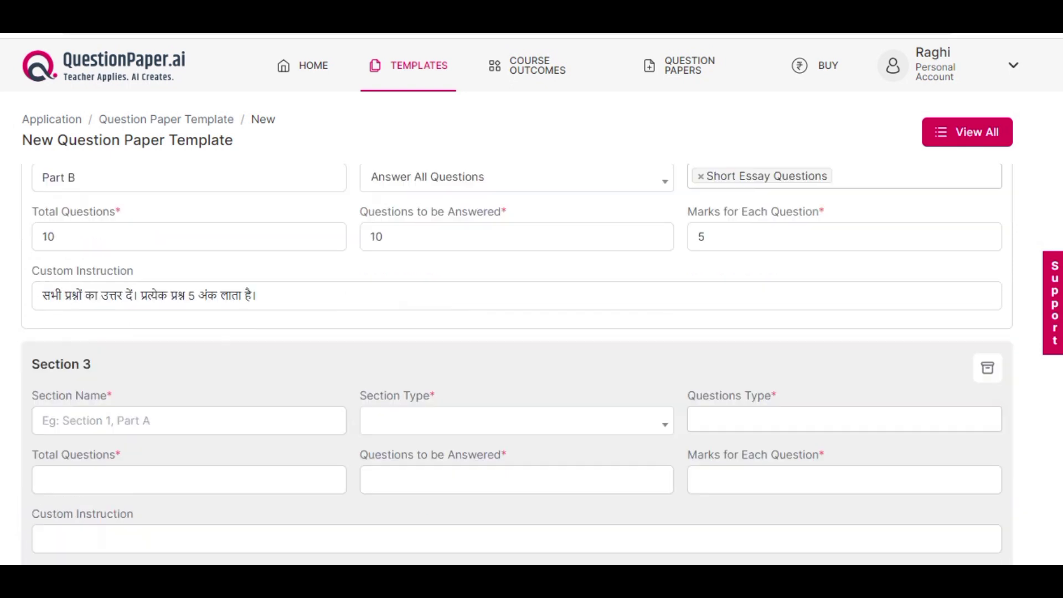
pyautogui.write('Part C')
pyautogui.click(517, 298)
pyautogui.press('Return')
pyautogui.press('Down')
pyautogui.click(845, 296)
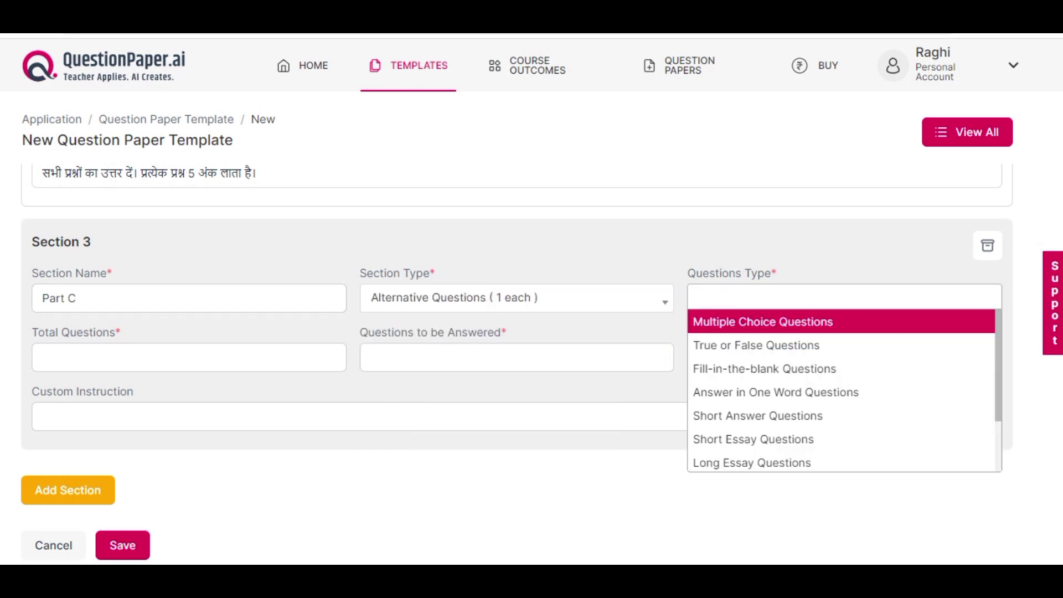
pyautogui.click(759, 463)
# Set Section 3 to 10 questions, 5 answered, 10 marks each, instruction "सभी प्रश्नों का उत्तर दें। प्रत्येक प्रश्न 10 अंक लाता है।", and save the template.
pyautogui.click(188, 357)
pyautogui.write('10\t5\t10\tसभी प्रश्नों का उत्तर दें। प्रत्येक प्रश्न 10 अंक लाता है।')
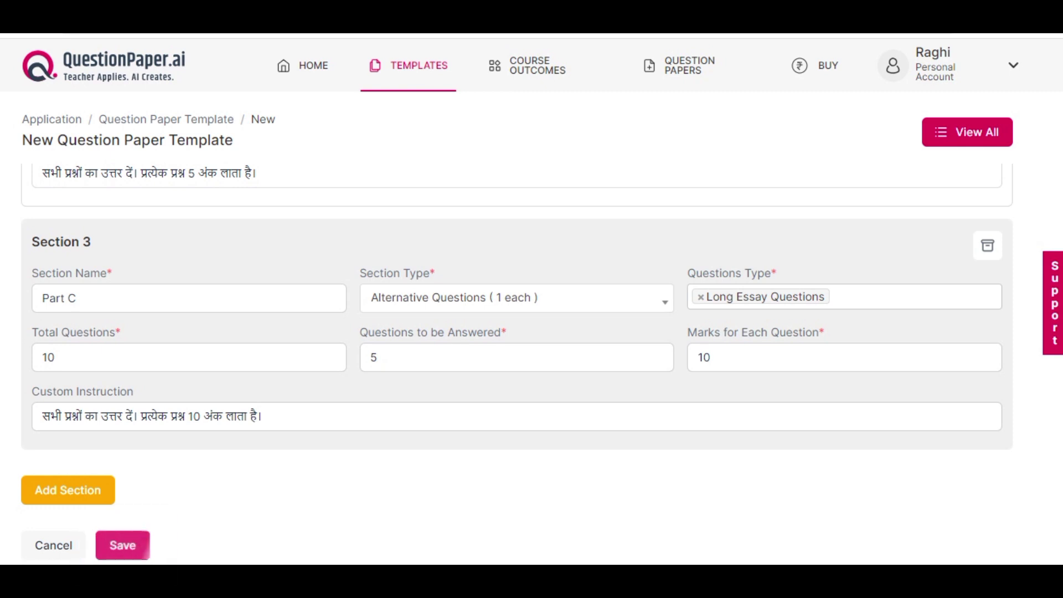
pyautogui.press('Return')
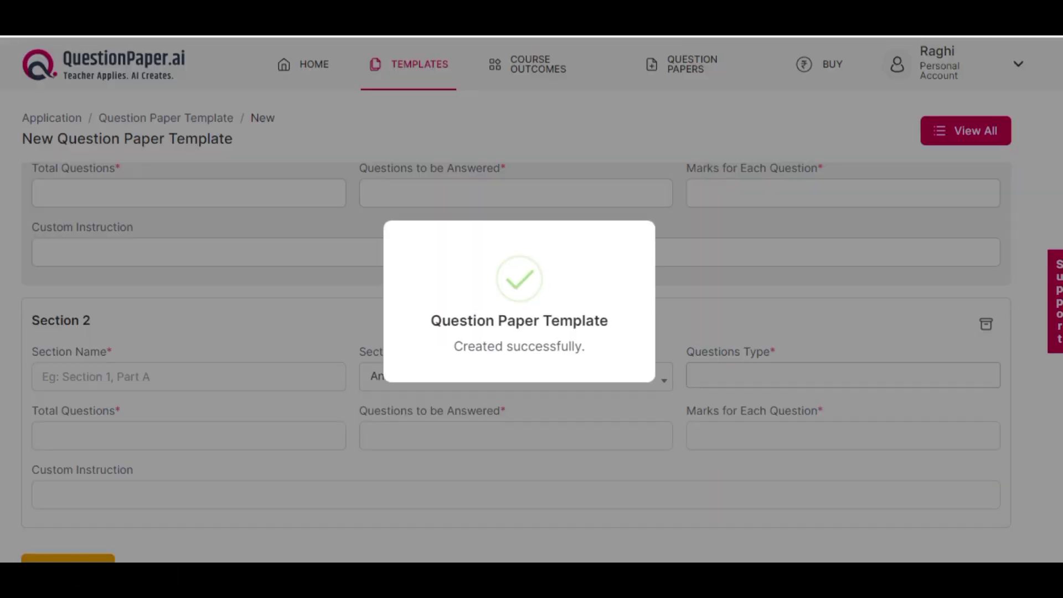